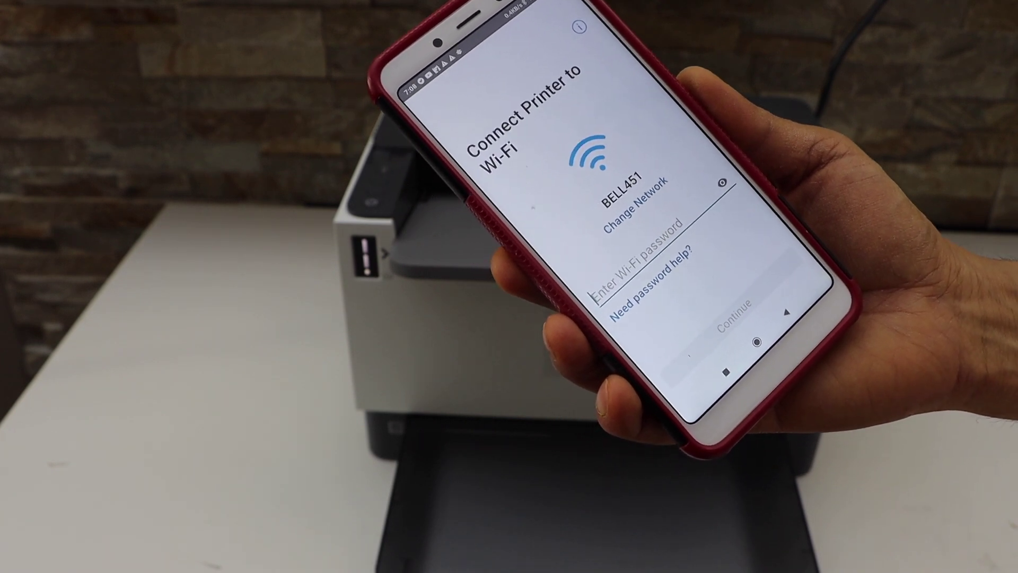
Enter the BELL451 Wi-Fi password and submit it to connect the printer.
click(636, 286)
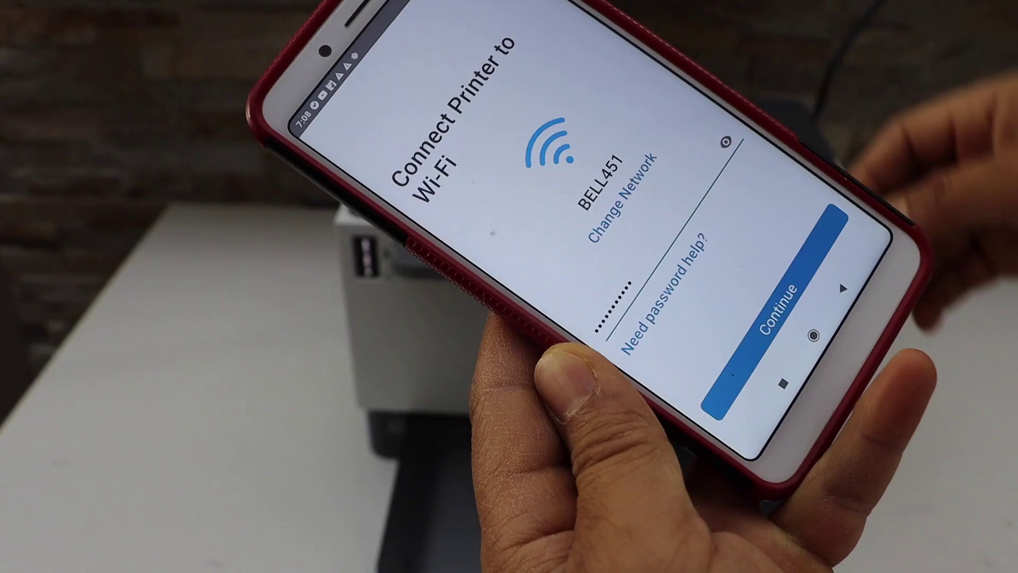
click(744, 310)
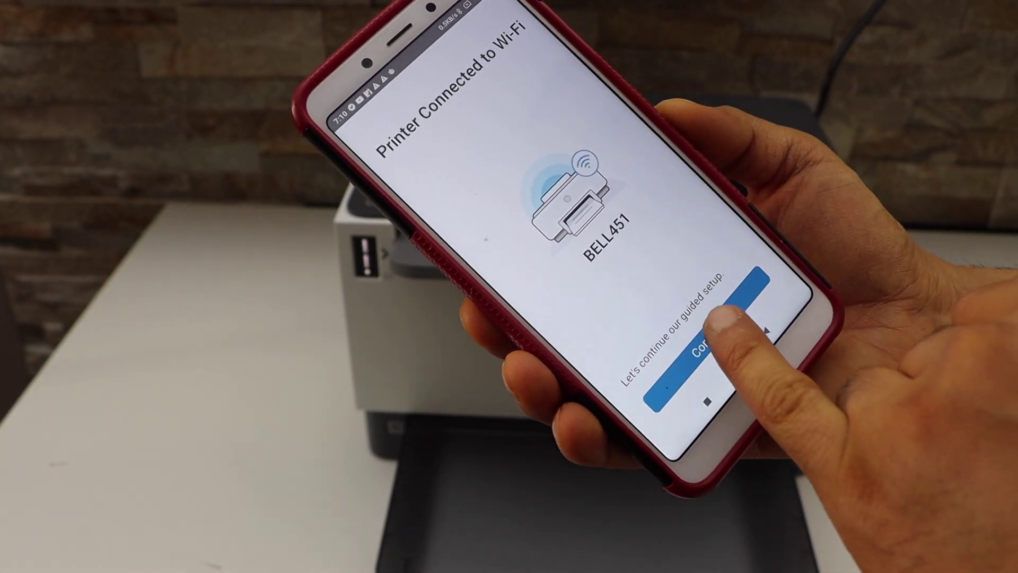
Continue guided setup and accept all connected printing services data collection.
click(724, 322)
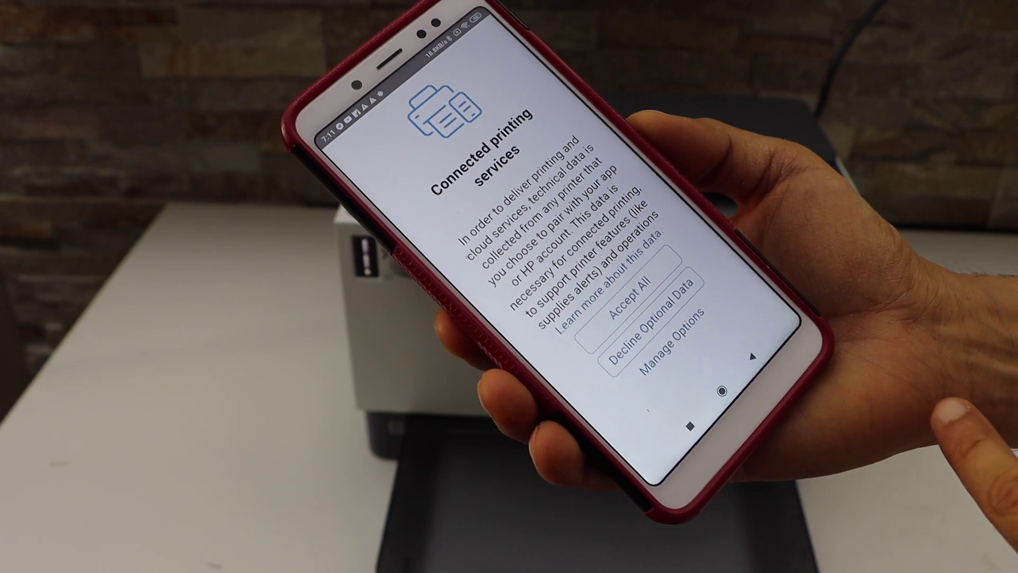
click(631, 301)
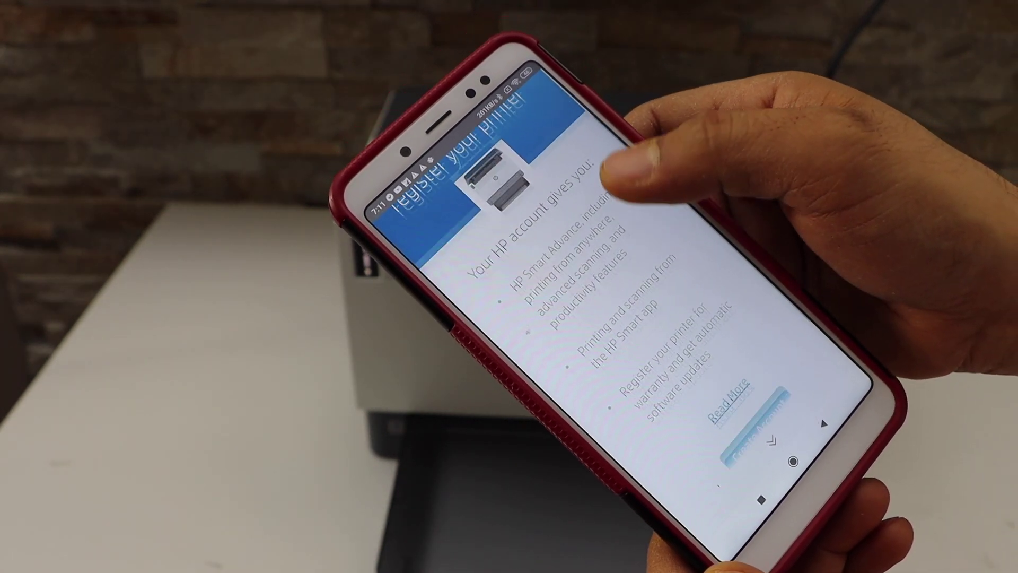
scroll(604, 302, down, 3)
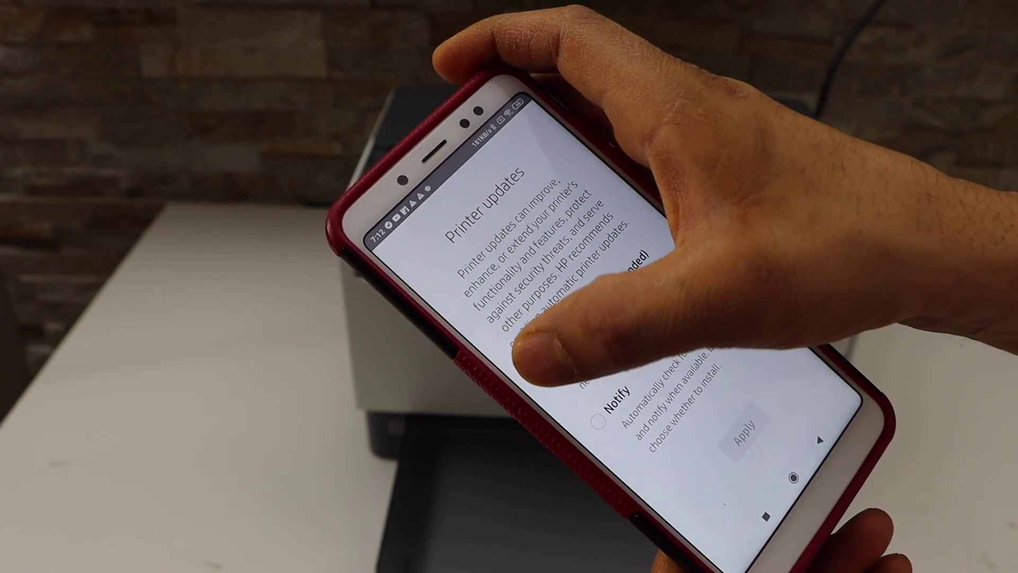
Choose Auto Update (Recommended) for printer firmware updates.
click(522, 373)
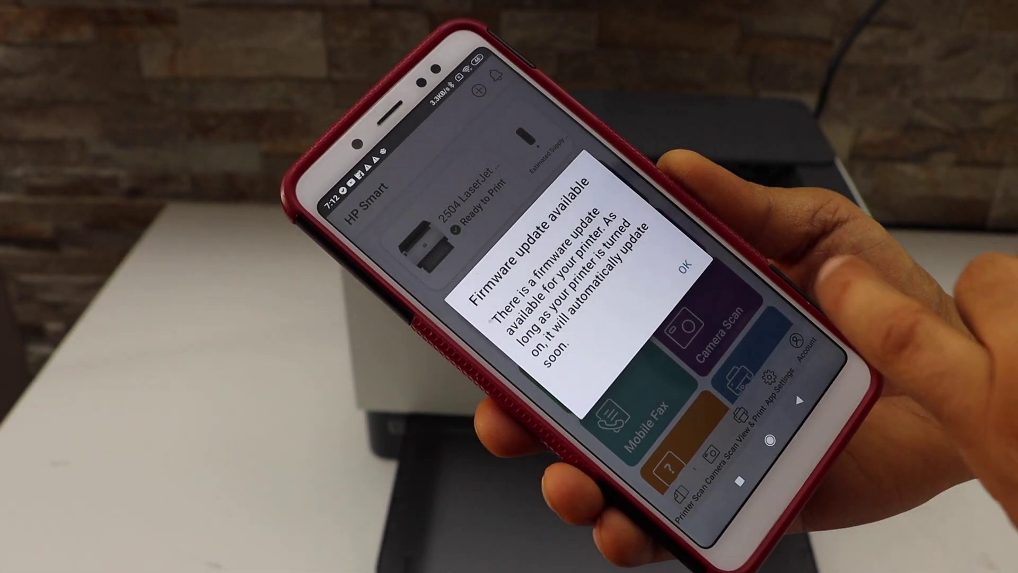
Acknowledge the firmware update notice with OK to return to the home screen.
click(684, 267)
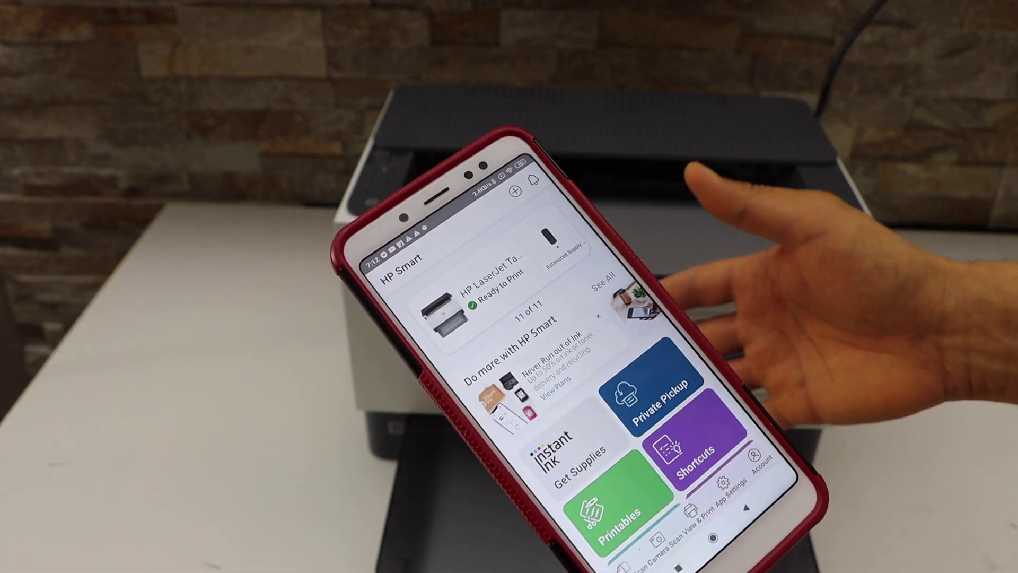
scroll(604, 358, down, 5)
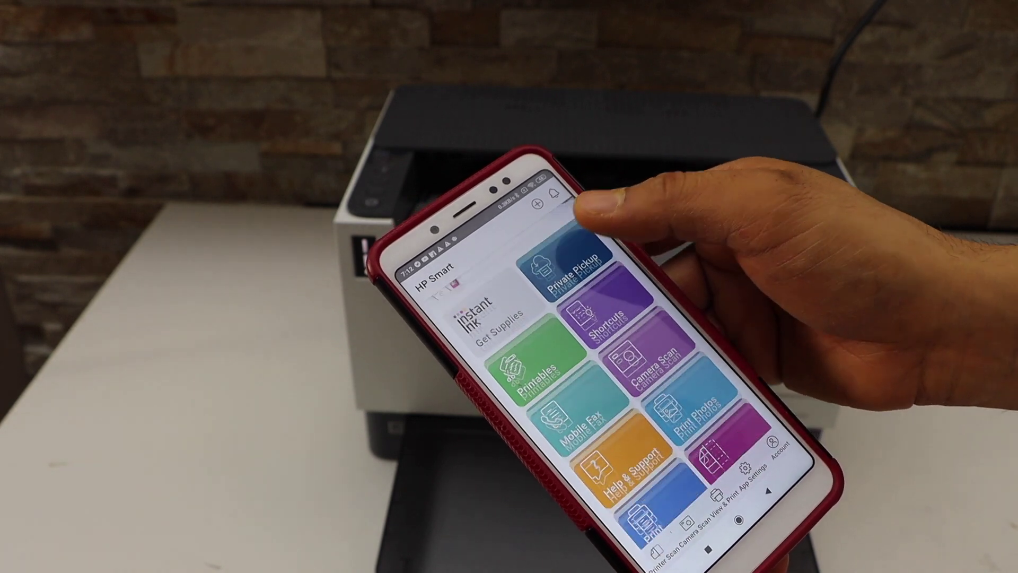